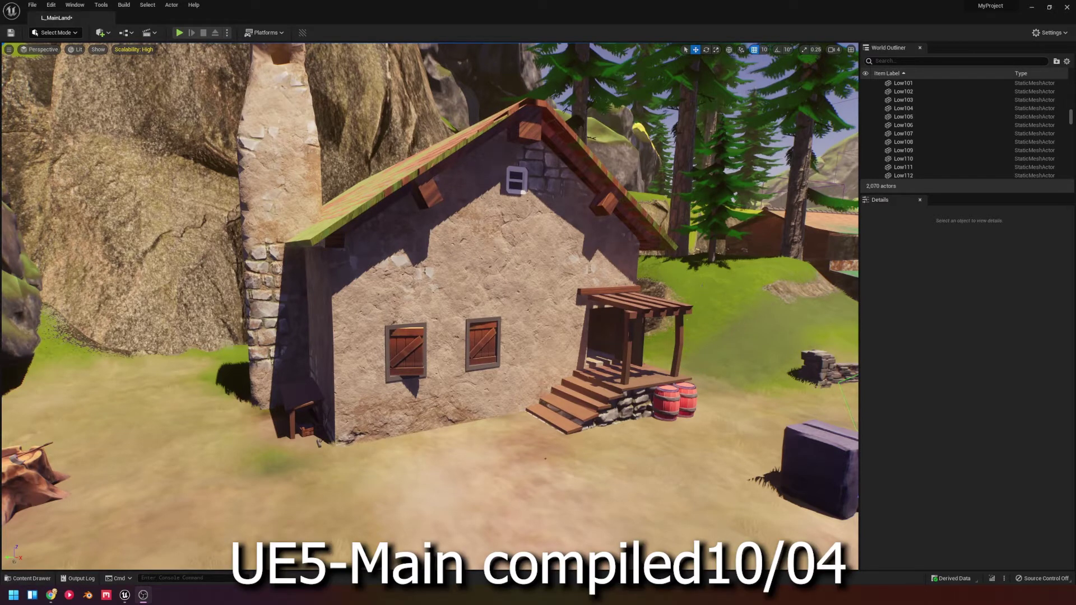
Select the large house and review the selection, actor and context commands available for it.
{"action": "right_click_drag", "start_coordinate": [517, 166], "coordinate": [518, 191]}
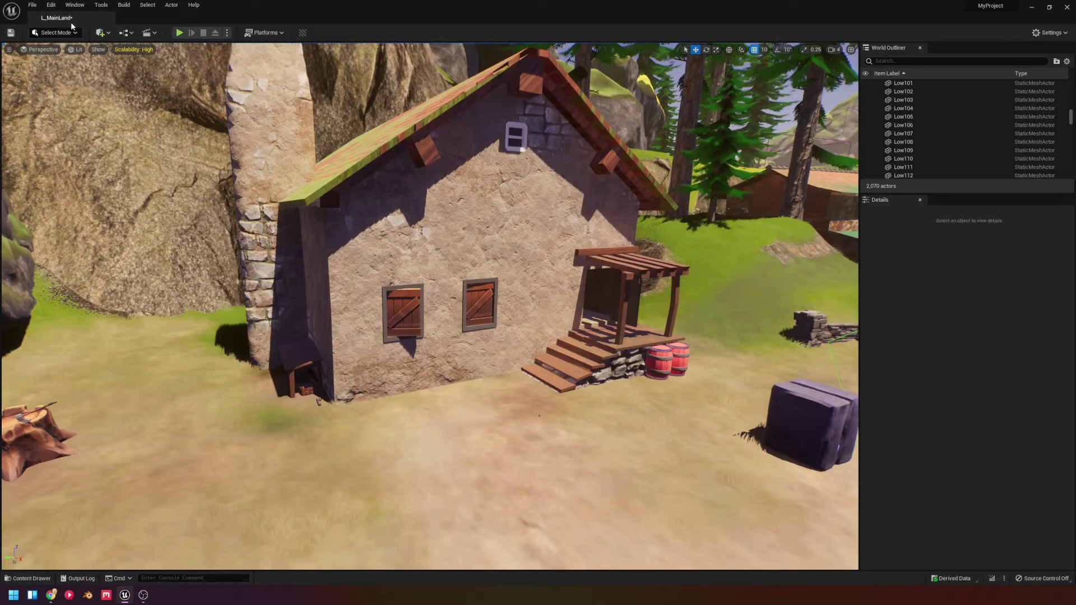
{"action": "left_click", "coordinate": [497, 193]}
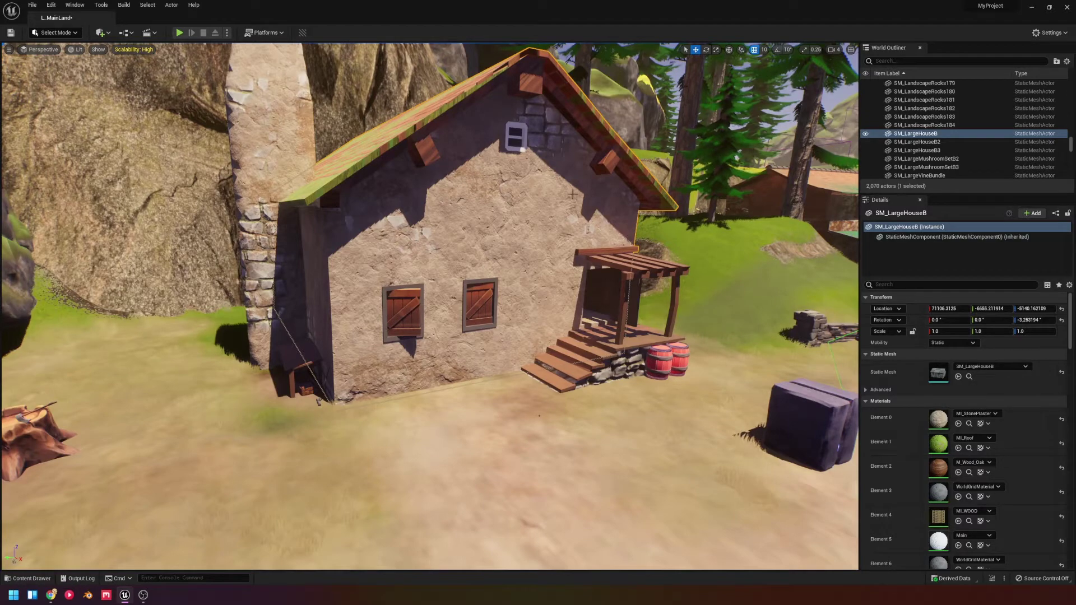
{"action": "left_click", "coordinate": [178, 7]}
{"action": "mouse_move", "coordinate": [141, 5]}
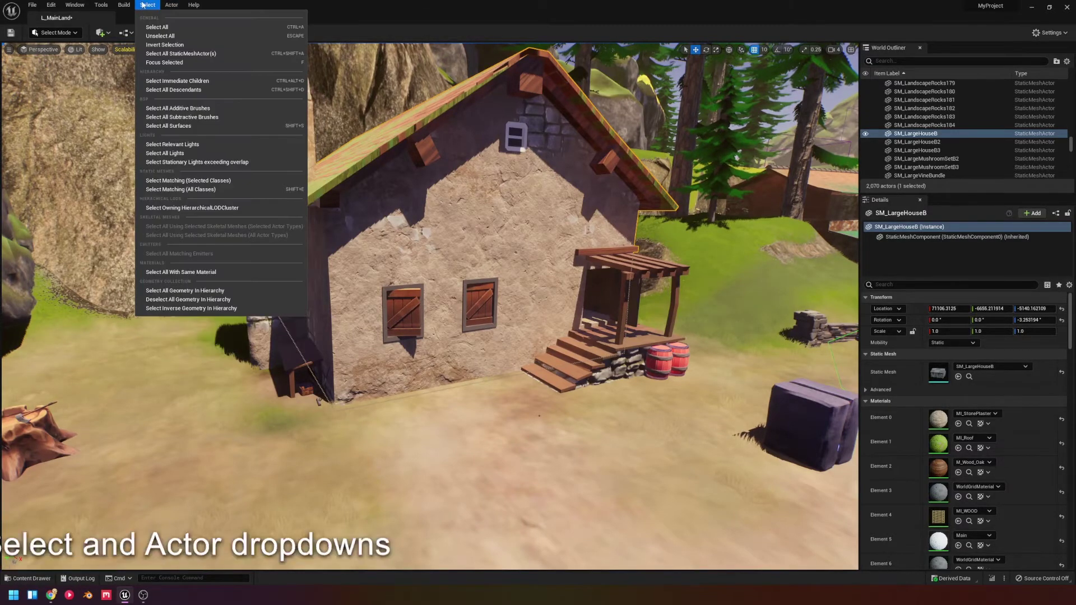
{"action": "left_click", "coordinate": [171, 5]}
{"action": "left_click", "coordinate": [142, 4]}
{"action": "left_click", "coordinate": [141, 4]}
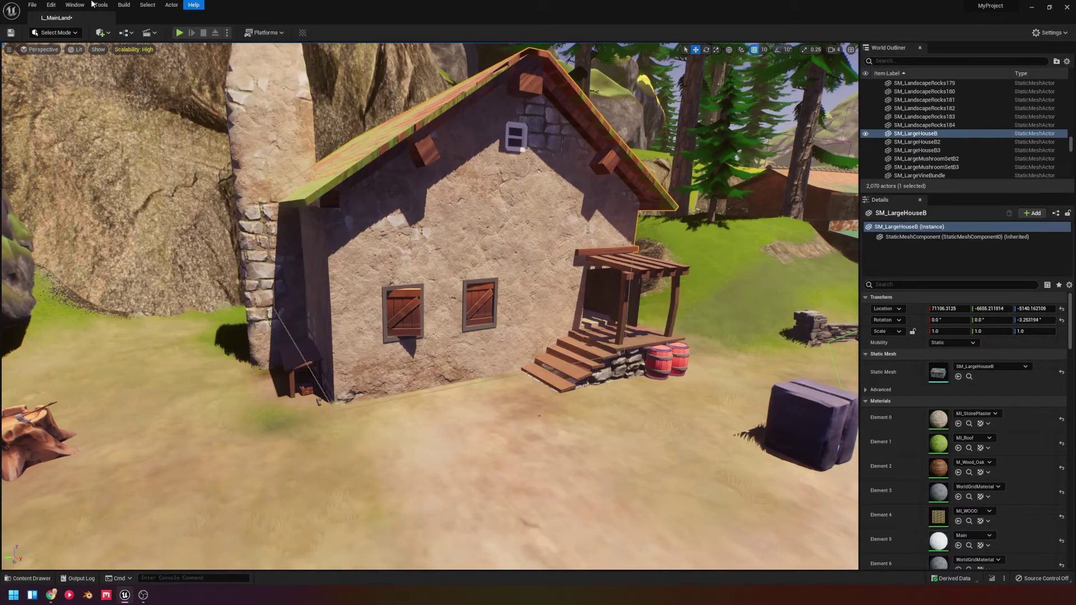
{"action": "left_click", "coordinate": [143, 5]}
{"action": "mouse_move", "coordinate": [171, 5]}
{"action": "right_click_drag", "start_coordinate": [485, 219], "coordinate": [490, 219]}
{"action": "right_click", "coordinate": [485, 219]}
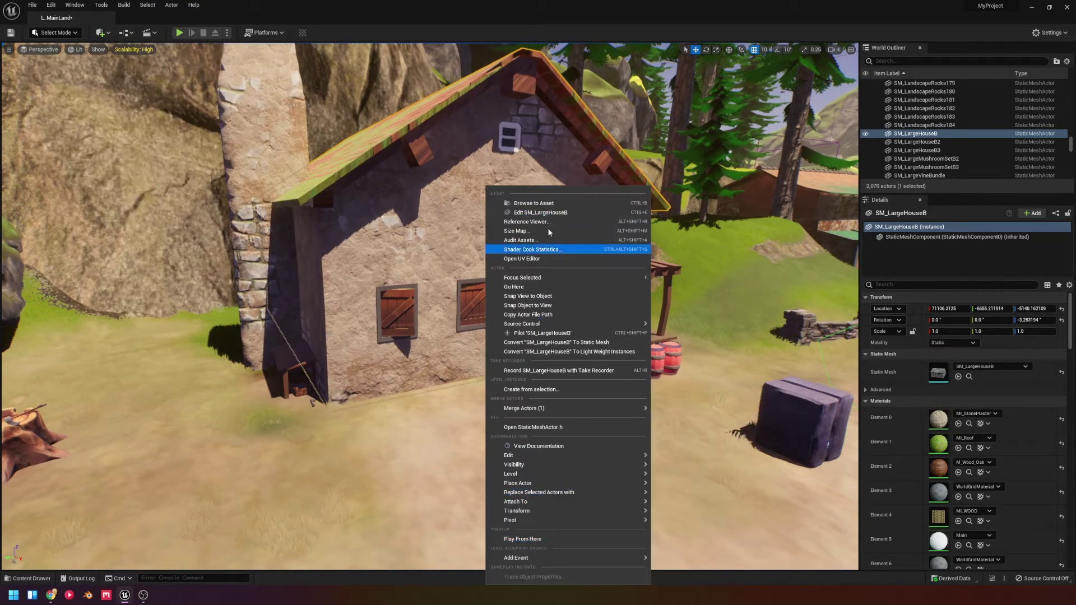
Select all static mesh actors in the level and clear the selection.
{"action": "left_click", "coordinate": [139, 6]}
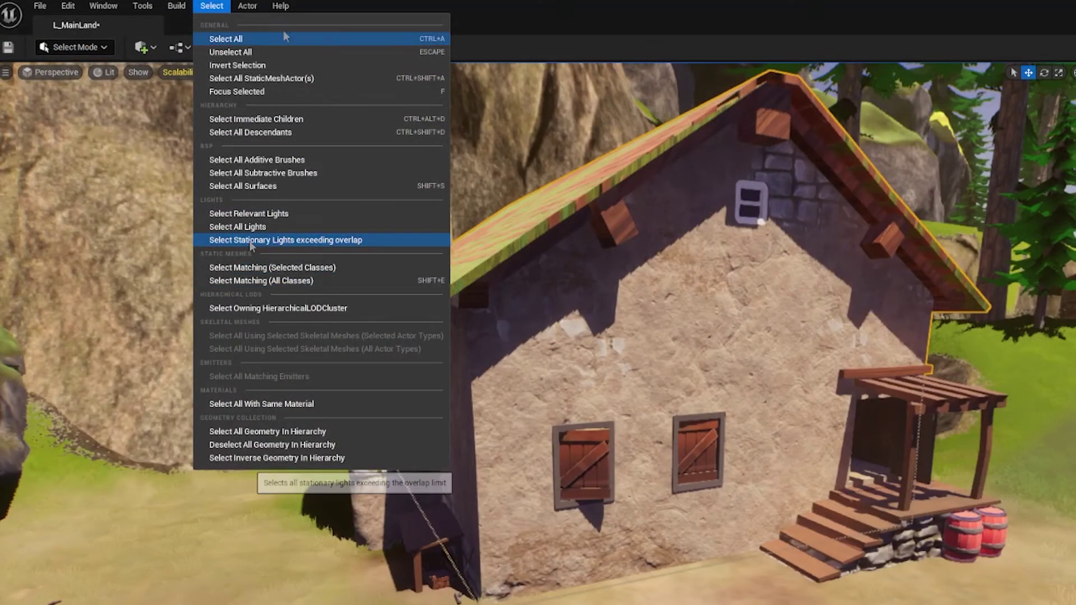
{"action": "left_click", "coordinate": [325, 81]}
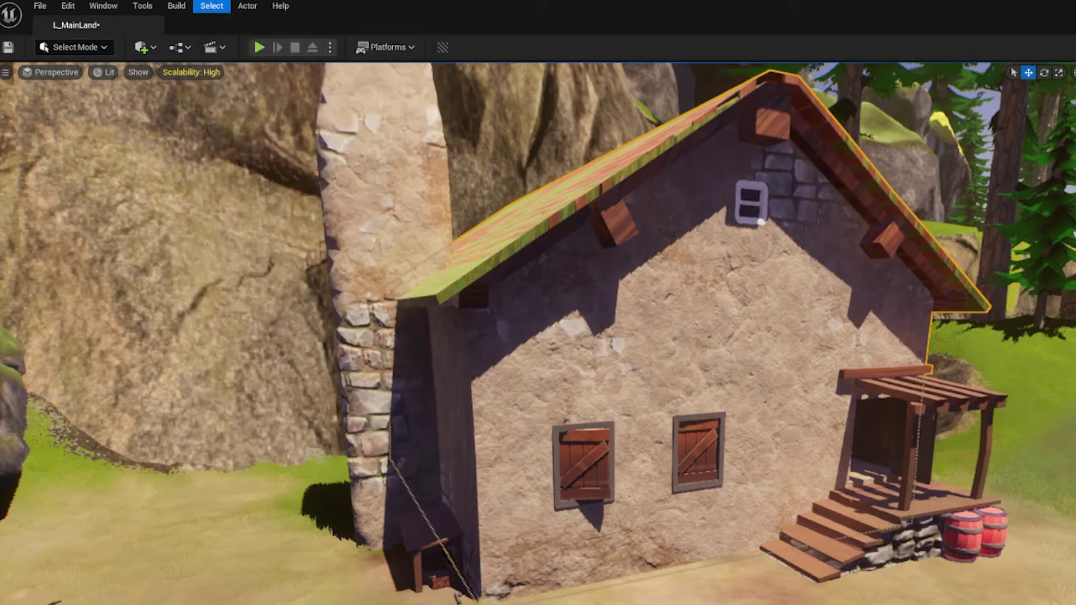
{"action": "key", "text": "Escape"}
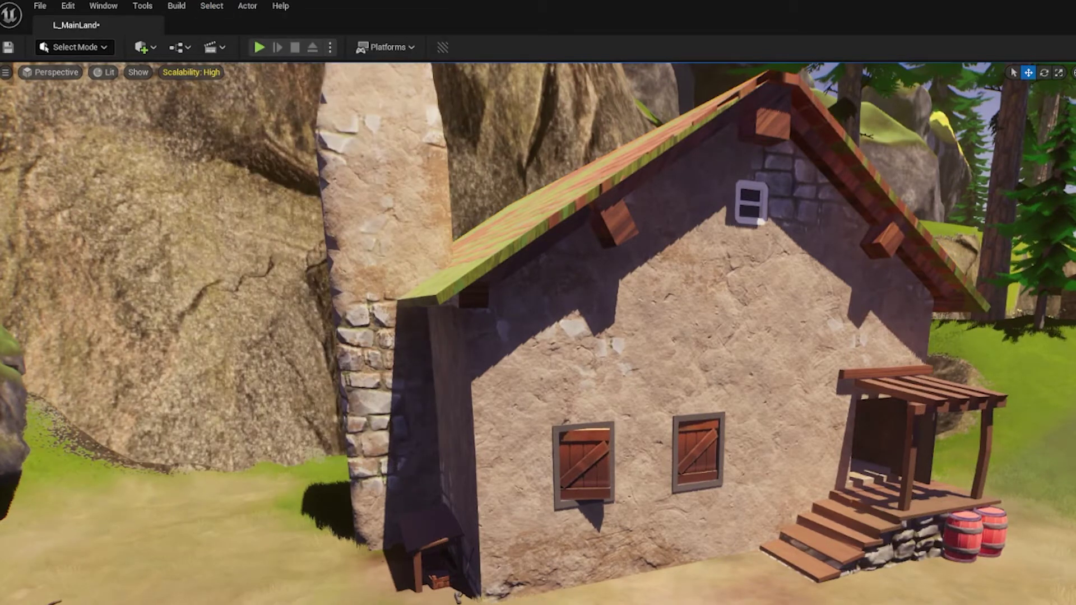
Select all actors of the bp_BreakableStone class in the level.
{"action": "left_click", "coordinate": [177, 6]}
{"action": "mouse_move", "coordinate": [212, 6]}
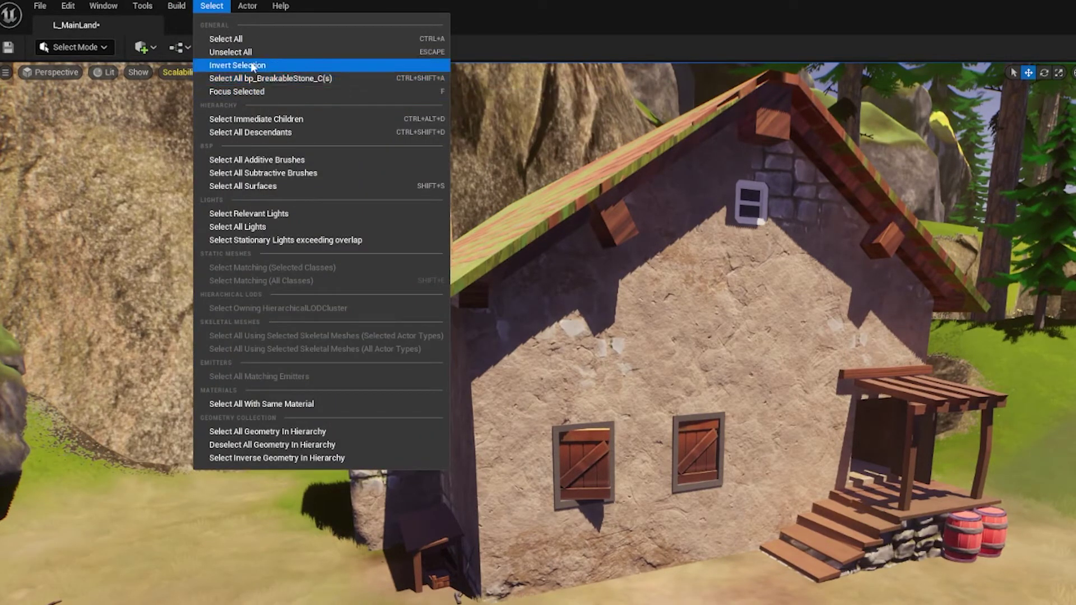
{"action": "left_click", "coordinate": [307, 83]}
Select the lights relevant to the large house, focus on the light inside it and shift that light horizontally.
{"action": "left_click", "coordinate": [212, 6]}
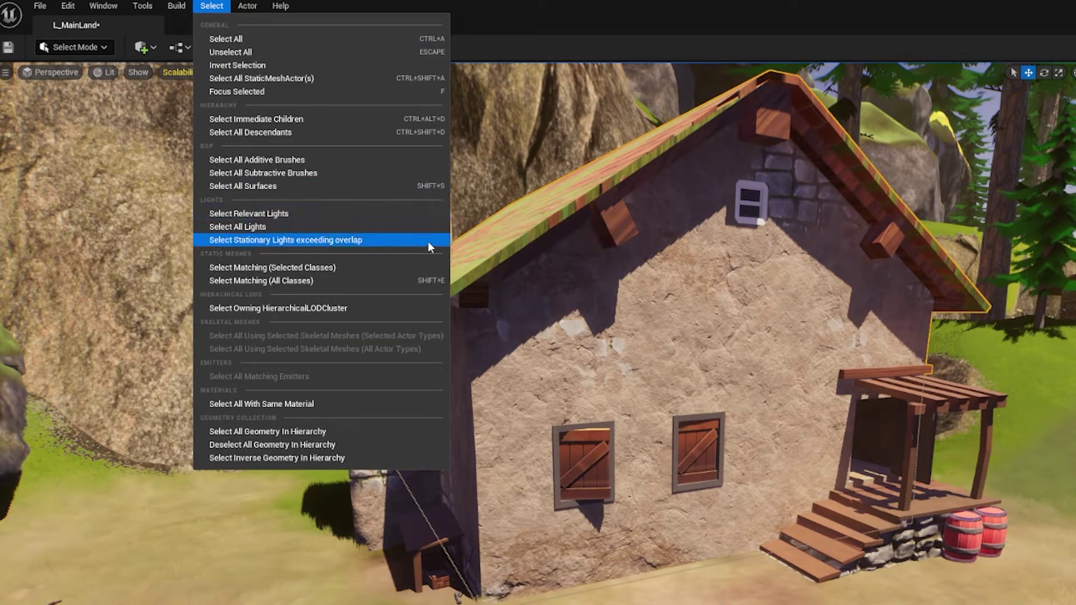
{"action": "left_click", "coordinate": [394, 213]}
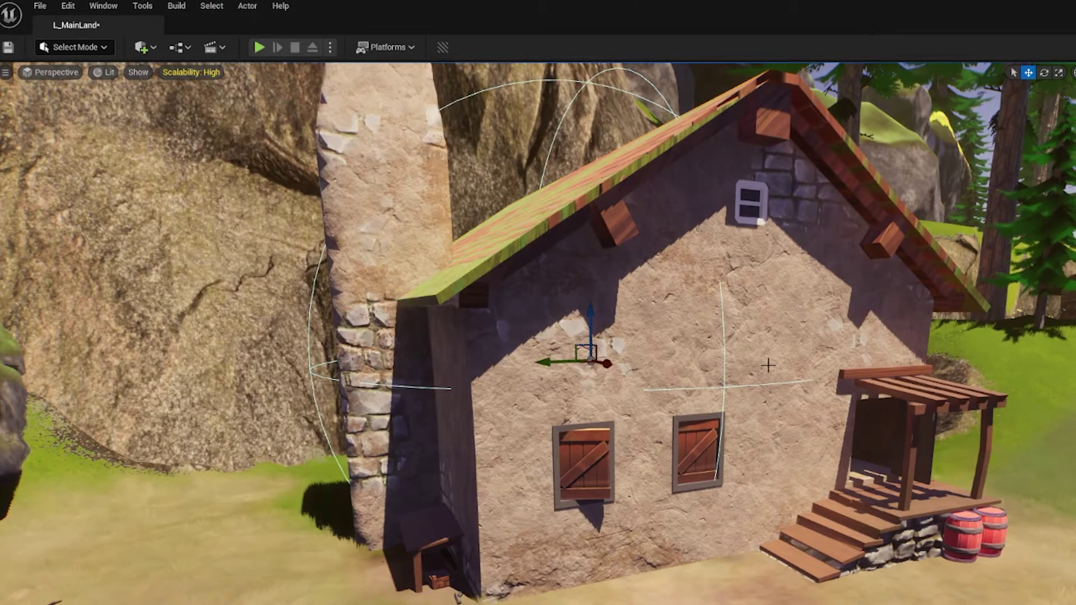
{"action": "key", "text": "f"}
{"action": "key", "text": "w"}
{"action": "right_click_drag", "start_coordinate": [616, 336], "coordinate": [600, 409]}
{"action": "key", "text": "s"}
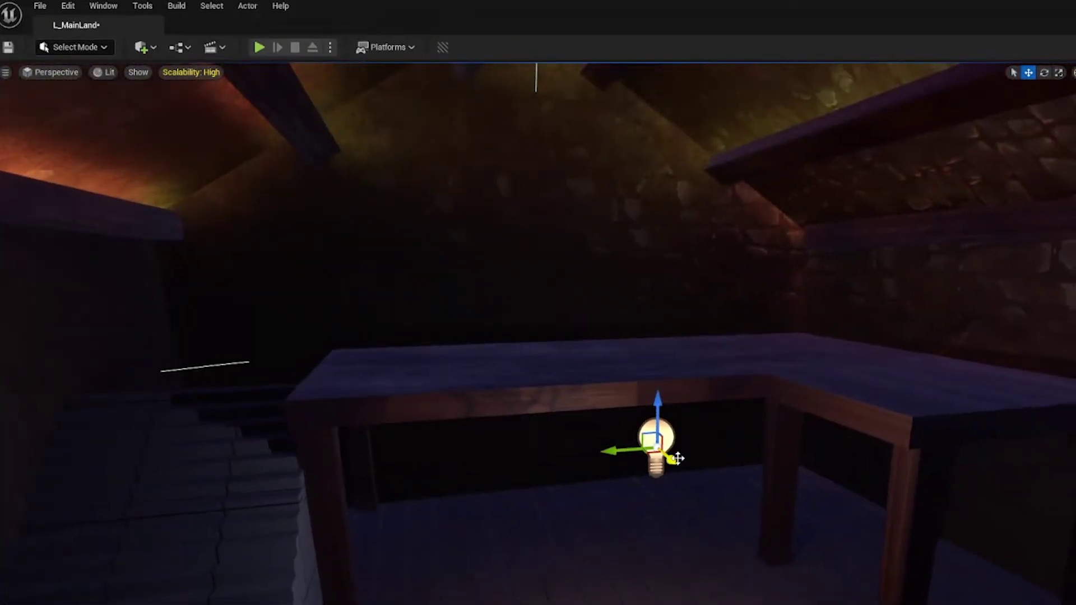
{"action": "left_click_drag", "start_coordinate": [670, 458], "coordinate": [742, 510]}
Reselect the large house, select all lights in the level and focus the view on them.
{"action": "key", "text": "s"}
{"action": "right_click_drag", "start_coordinate": [742, 510], "coordinate": [684, 504]}
{"action": "left_click", "coordinate": [684, 506]}
{"action": "key", "text": "w"}
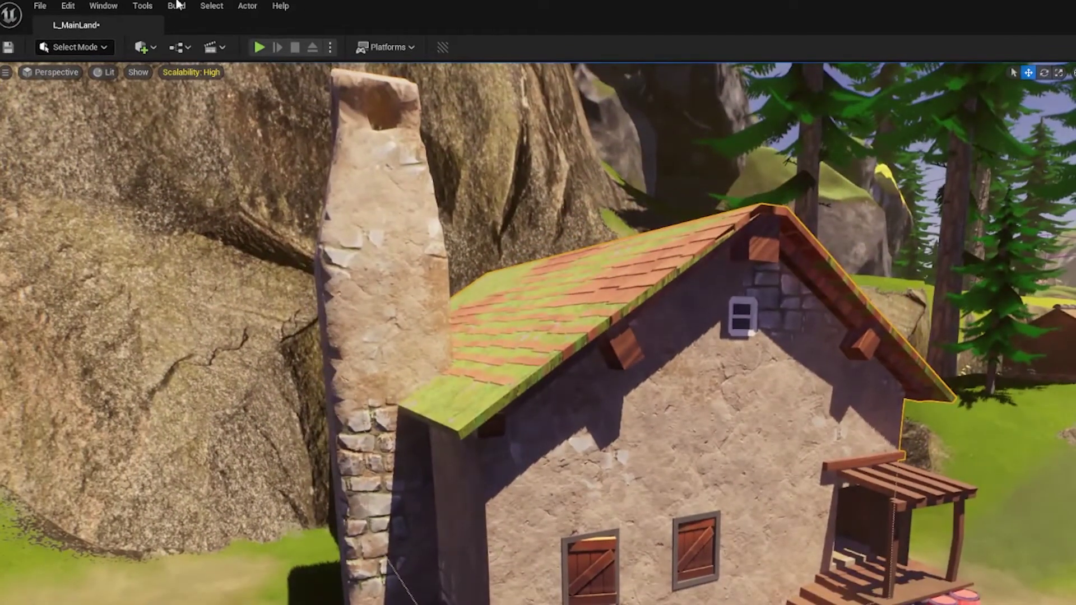
{"action": "left_click", "coordinate": [211, 6]}
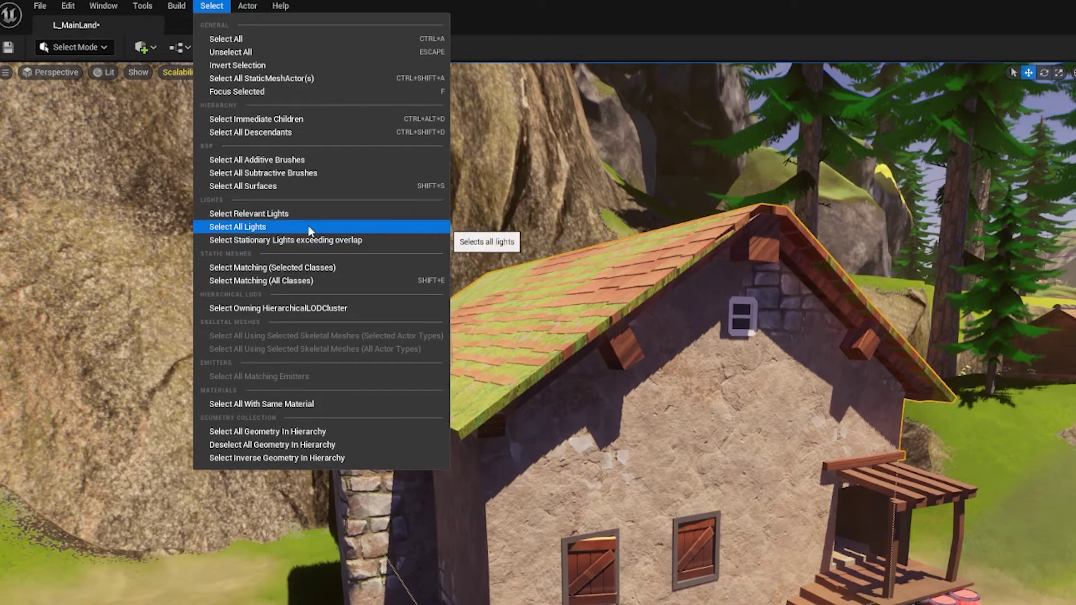
{"action": "left_click", "coordinate": [263, 227]}
{"action": "key", "text": "f"}
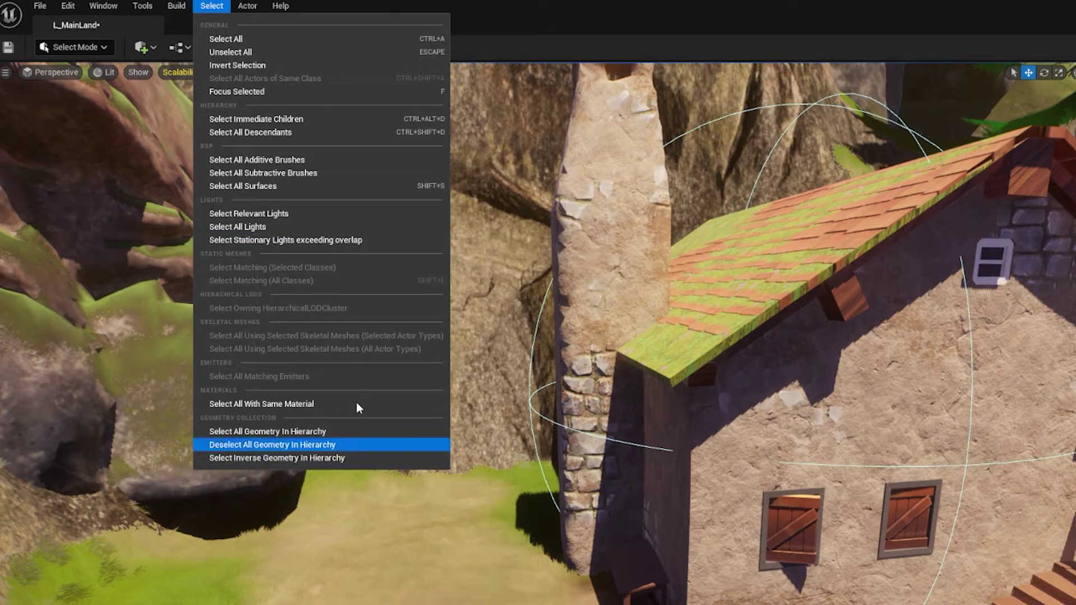
Examine how the actor commands differ between the selected lights, the large house and the breakable stone.
{"action": "mouse_move", "coordinate": [252, 5]}
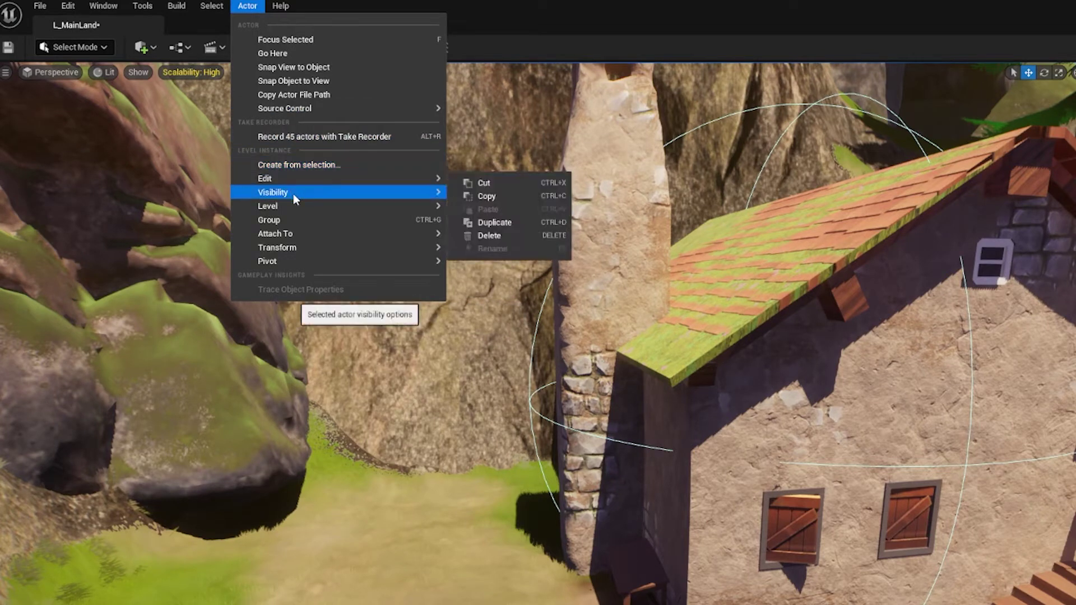
{"action": "mouse_move", "coordinate": [369, 209]}
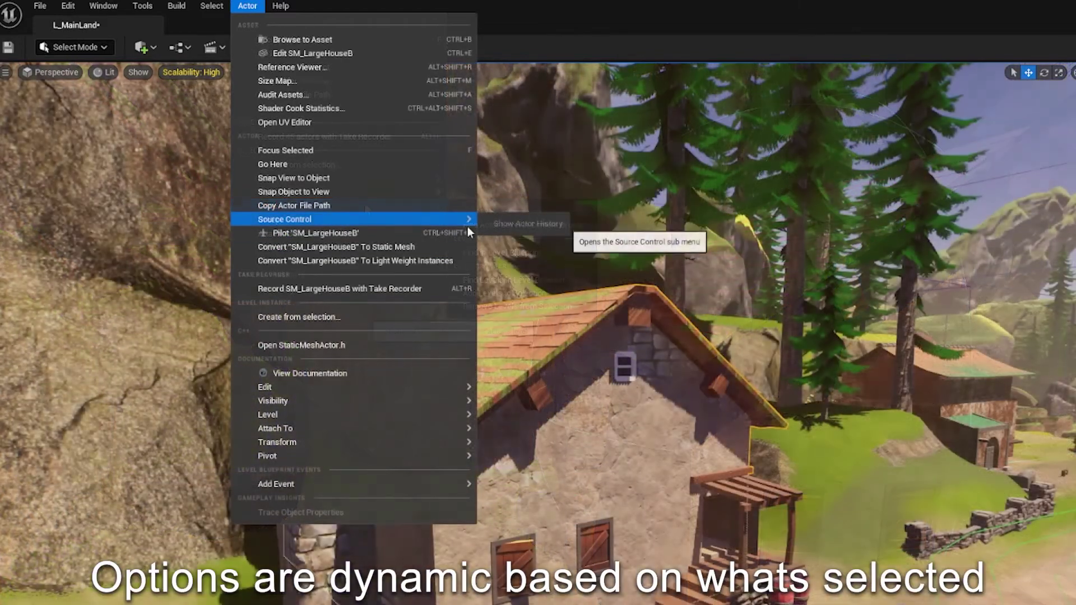
{"action": "mouse_move", "coordinate": [467, 221]}
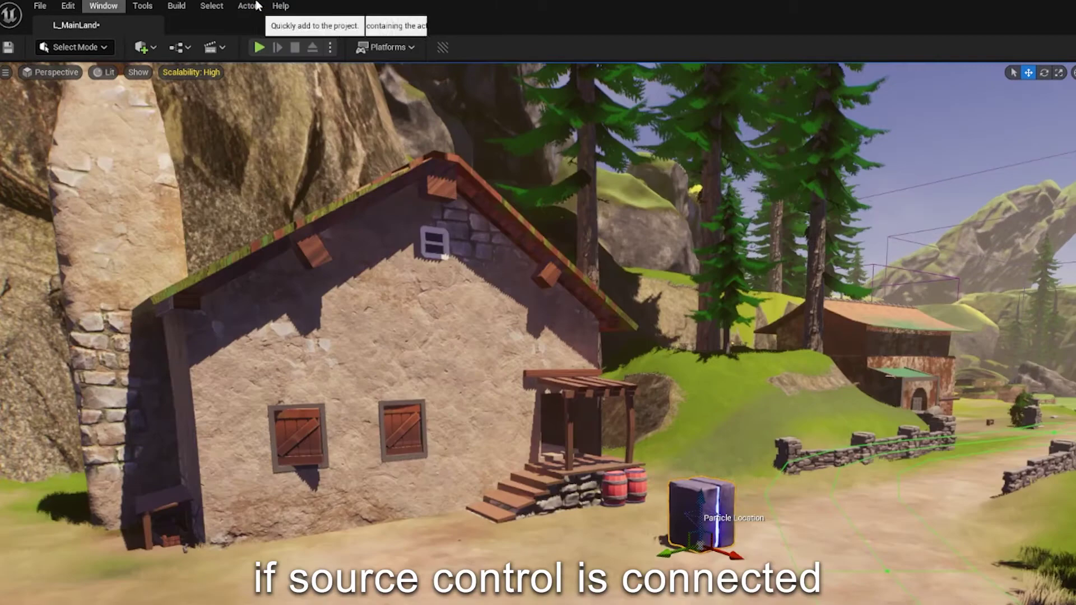
{"action": "left_click", "coordinate": [247, 5]}
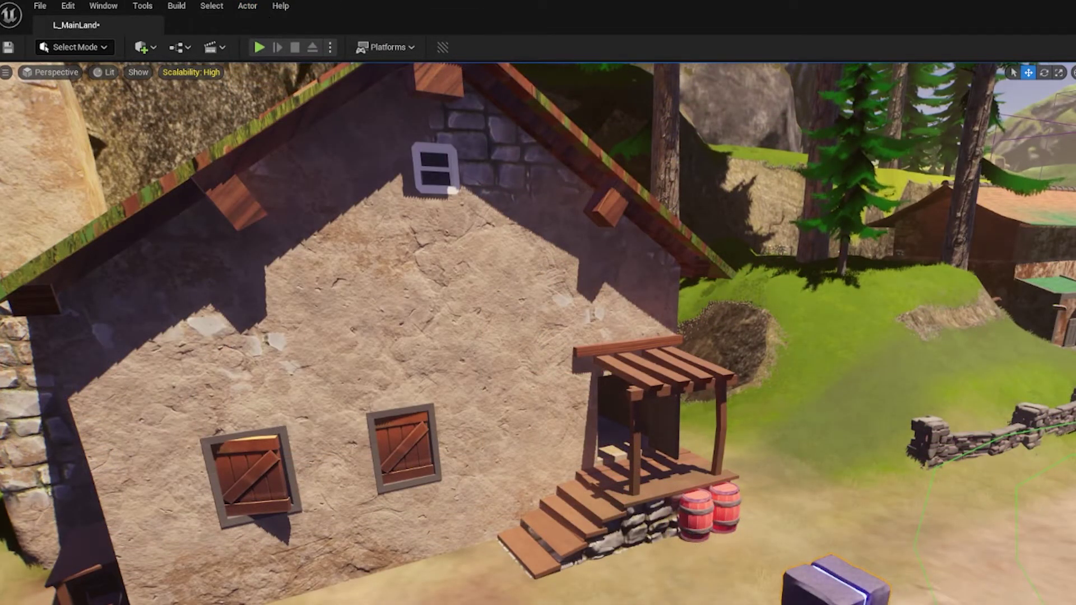
Switch the editor to Modeling mode with the breakable stone selected.
{"action": "left_click", "coordinate": [73, 47]}
{"action": "left_click", "coordinate": [106, 143]}
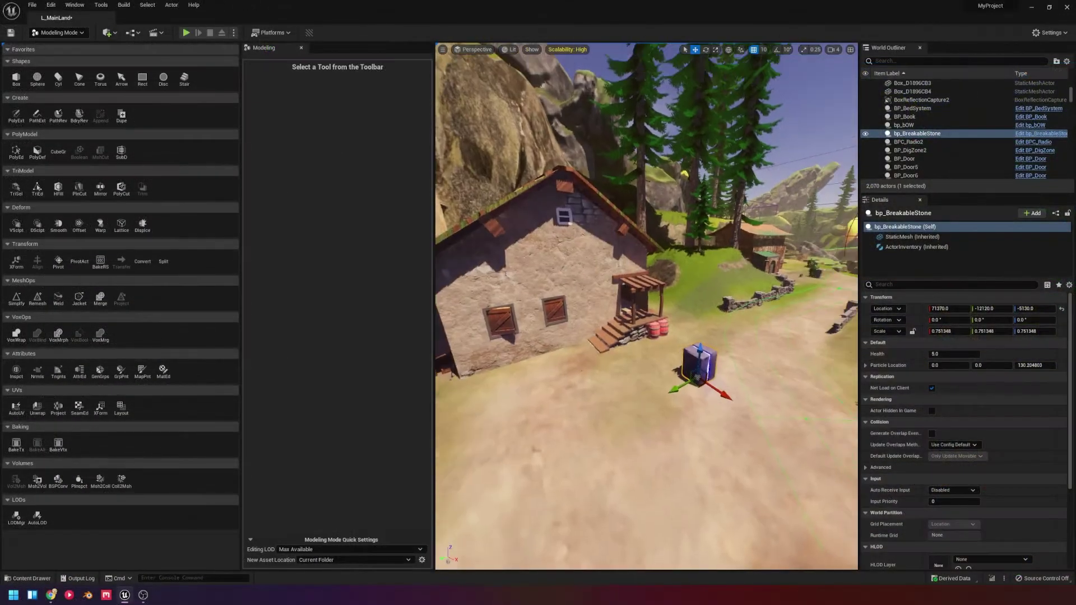
{"action": "mouse_move", "coordinate": [607, 330]}
{"action": "right_mouse_down"}
{"action": "mouse_move", "coordinate": [617, 365]}
{"action": "mouse_move", "coordinate": [566, 358]}
{"action": "mouse_move", "coordinate": [588, 365]}
{"action": "mouse_move", "coordinate": [607, 330]}
{"action": "right_mouse_up"}
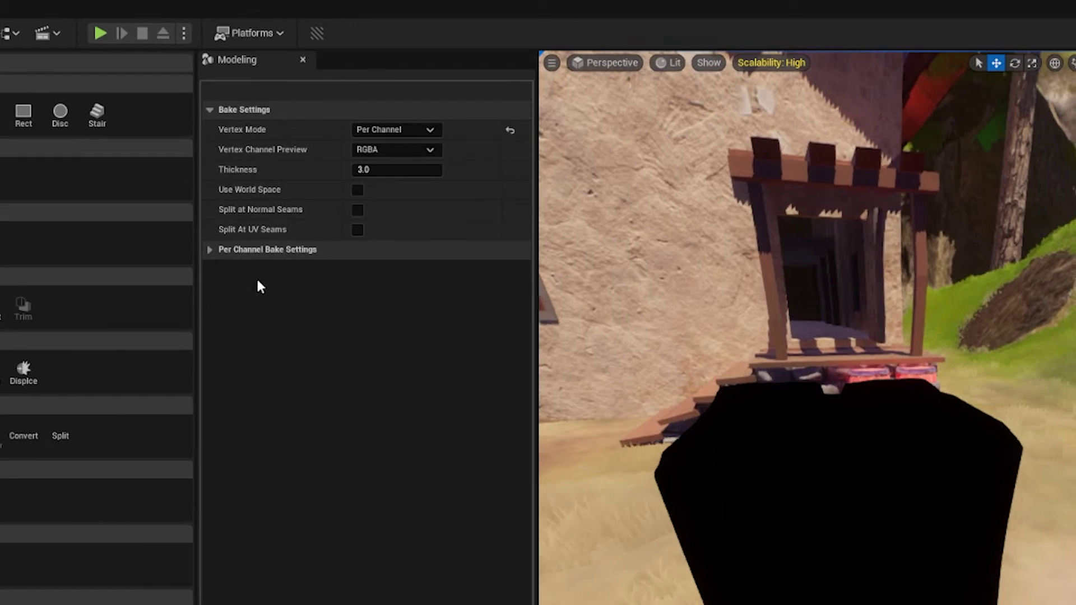
Expand the Per Channel Bake Settings of the vertex bake and inspect the preview on the stone.
{"action": "left_click", "coordinate": [353, 250]}
{"action": "left_click", "coordinate": [380, 249]}
{"action": "left_click", "coordinate": [380, 249]}
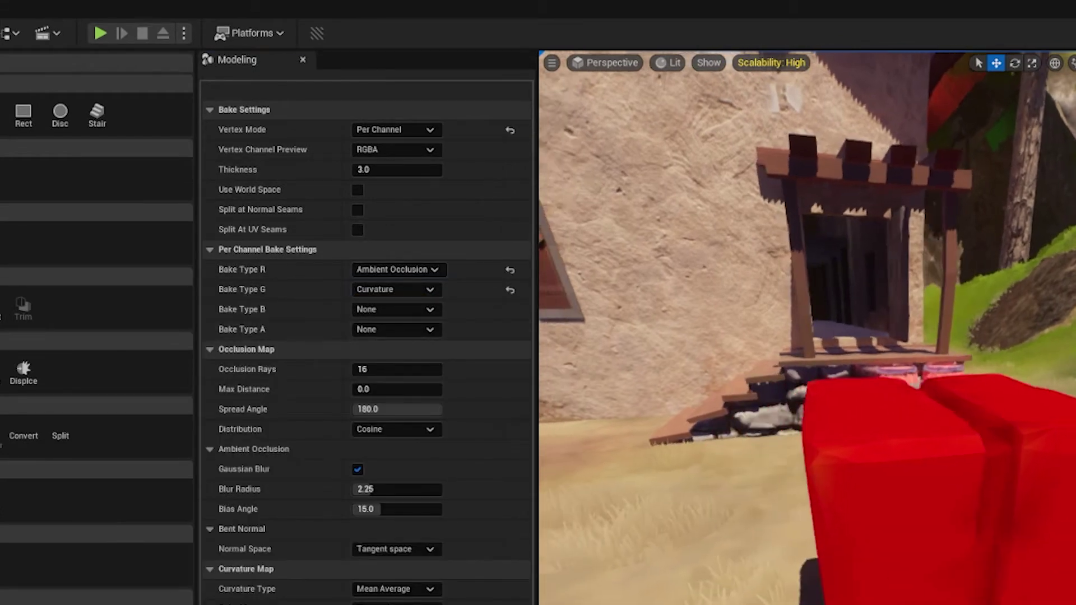
{"action": "right_click_drag", "start_coordinate": [786, 453], "coordinate": [800, 446]}
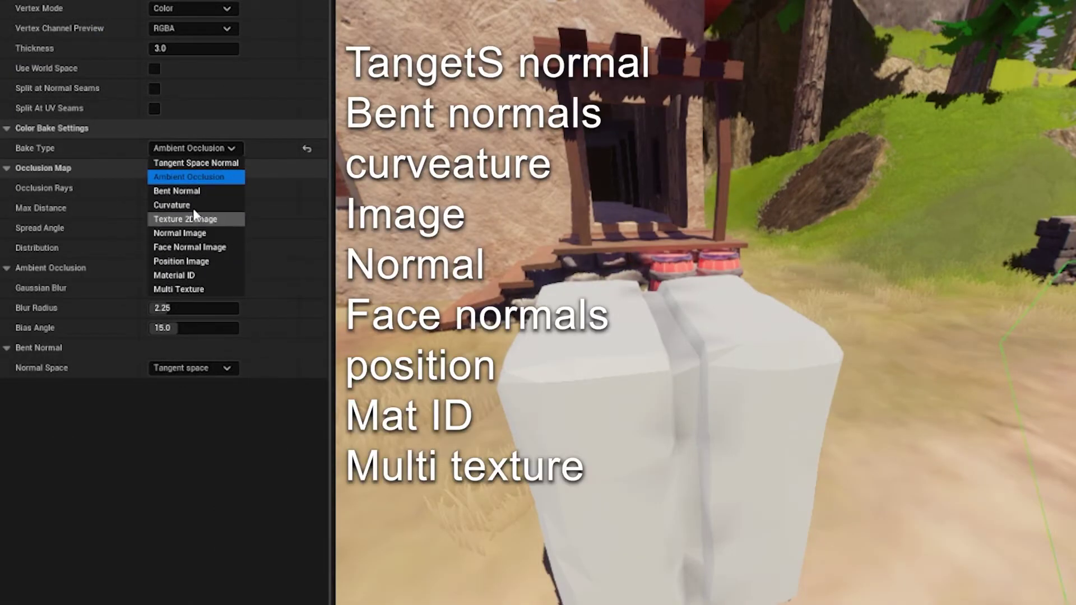
Set the color bake type to Normal Image and inspect the vertex color preview on the stone.
{"action": "left_click", "coordinate": [179, 233]}
{"action": "right_click_drag", "start_coordinate": [710, 401], "coordinate": [710, 401]}
{"action": "key", "text": "d"}
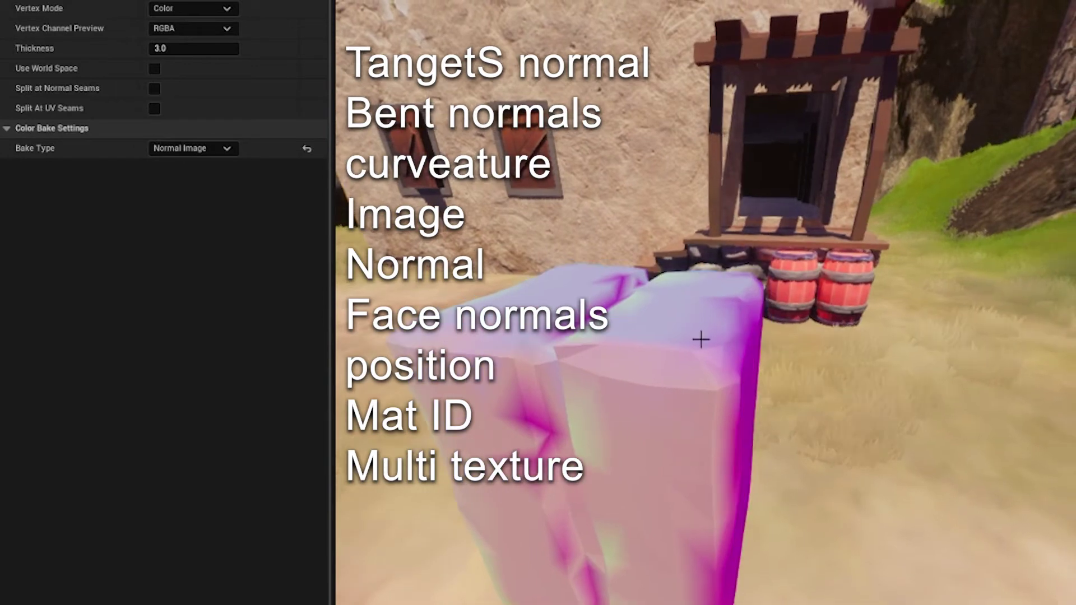
{"action": "middle_click_drag", "start_coordinate": [605, 350], "coordinate": [637, 355]}
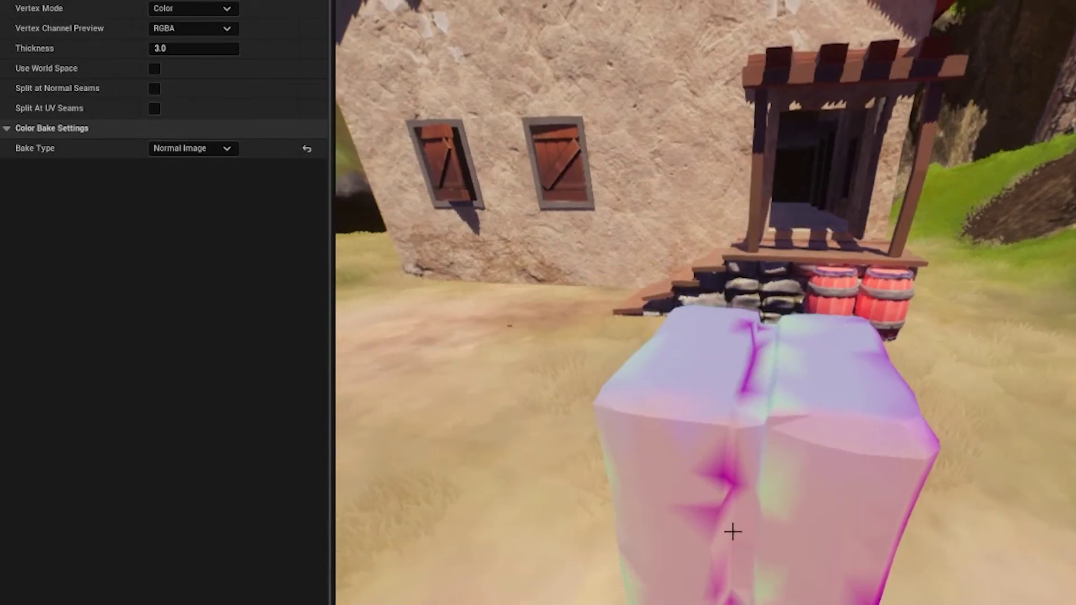
{"action": "middle_click_drag", "start_coordinate": [733, 531], "coordinate": [694, 303]}
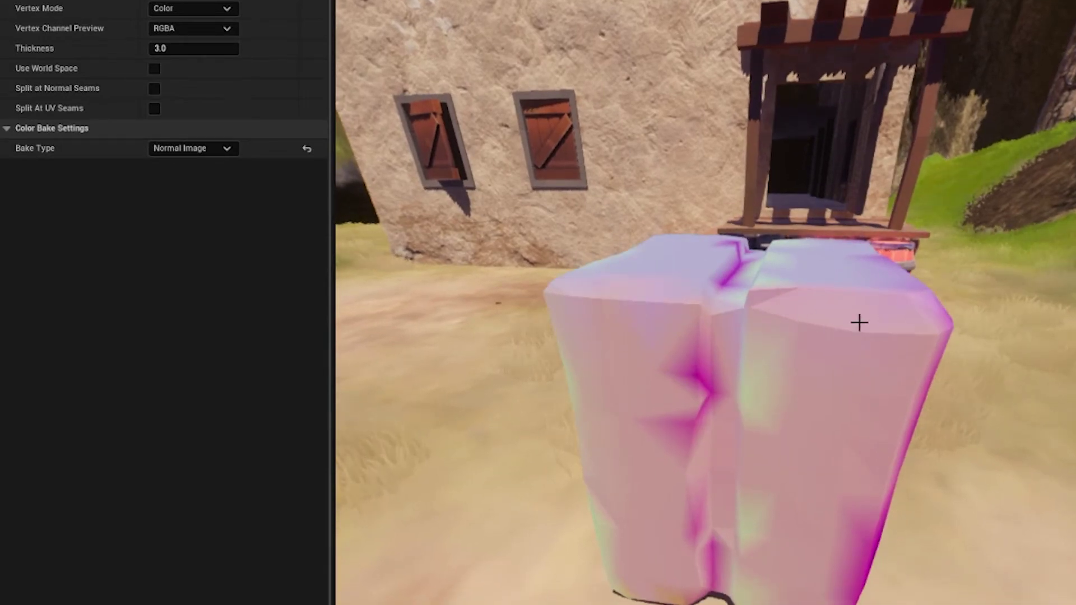
Set the color bake type to Curvature and inspect the baked preview around the stone.
{"action": "left_click", "coordinate": [223, 150]}
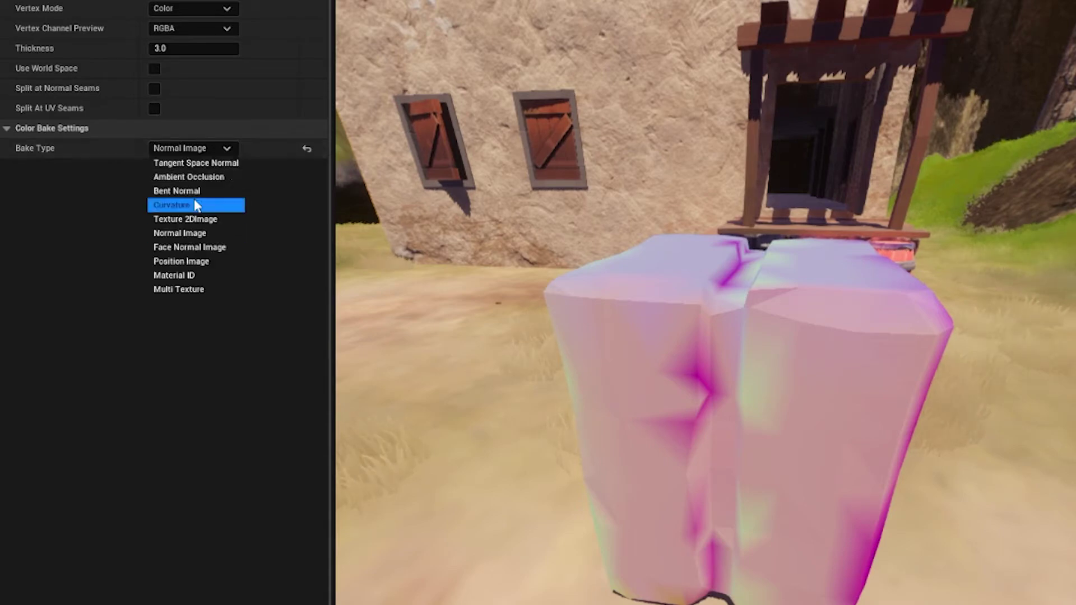
{"action": "left_click", "coordinate": [206, 205]}
{"action": "right_click_drag", "start_coordinate": [703, 336], "coordinate": [703, 336]}
{"action": "left_click_drag", "start_coordinate": [704, 336], "coordinate": [737, 332]}
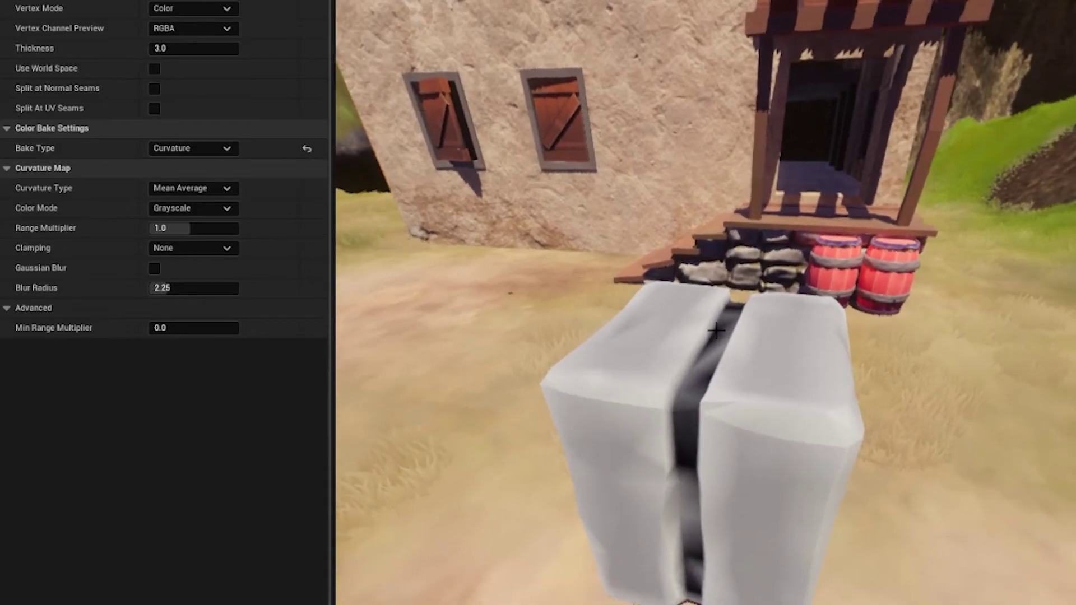
{"action": "right_click_drag", "start_coordinate": [704, 445], "coordinate": [808, 92]}
{"action": "left_click", "coordinate": [686, 59]}
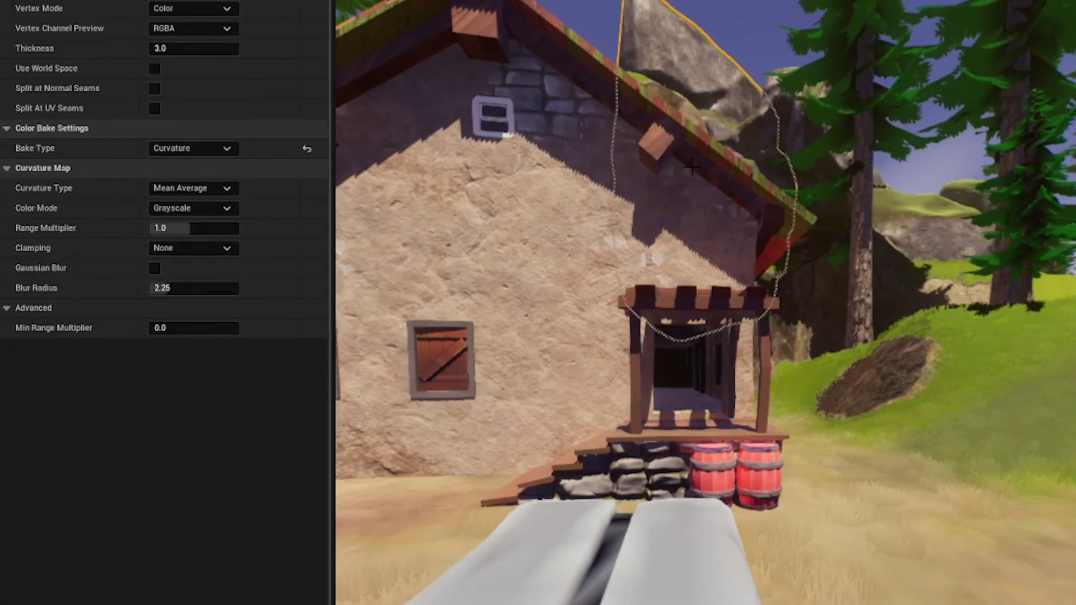
{"action": "key", "text": "e"}
{"action": "right_click_drag", "start_coordinate": [692, 167], "coordinate": [682, 481]}
{"action": "key", "text": "q"}
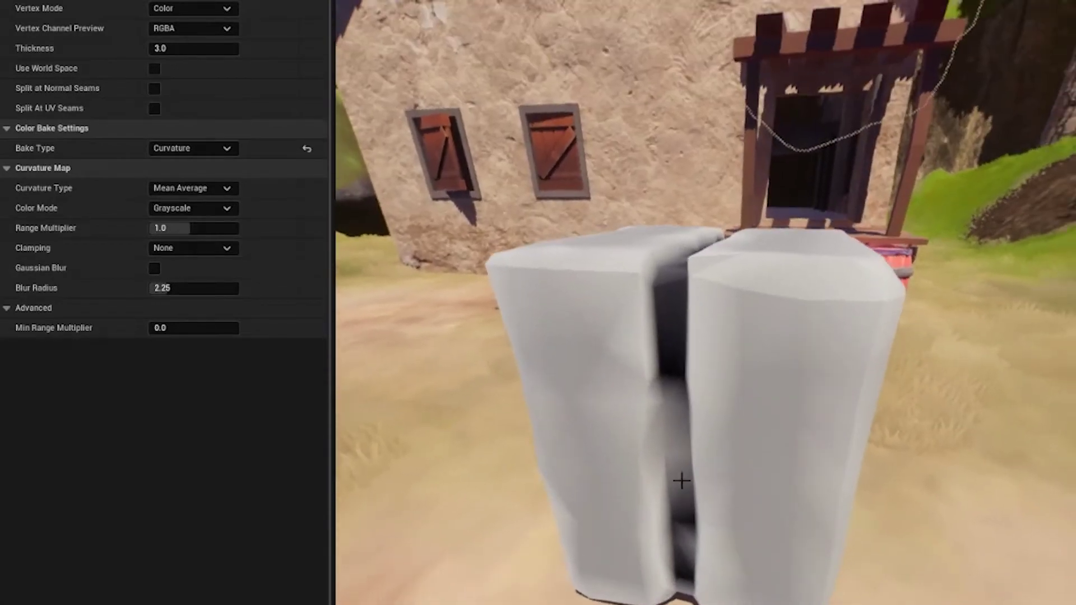
{"action": "right_click_drag", "start_coordinate": [779, 313], "coordinate": [772, 311]}
{"action": "key", "text": "a"}
{"action": "left_click_drag", "start_coordinate": [709, 317], "coordinate": [779, 304]}
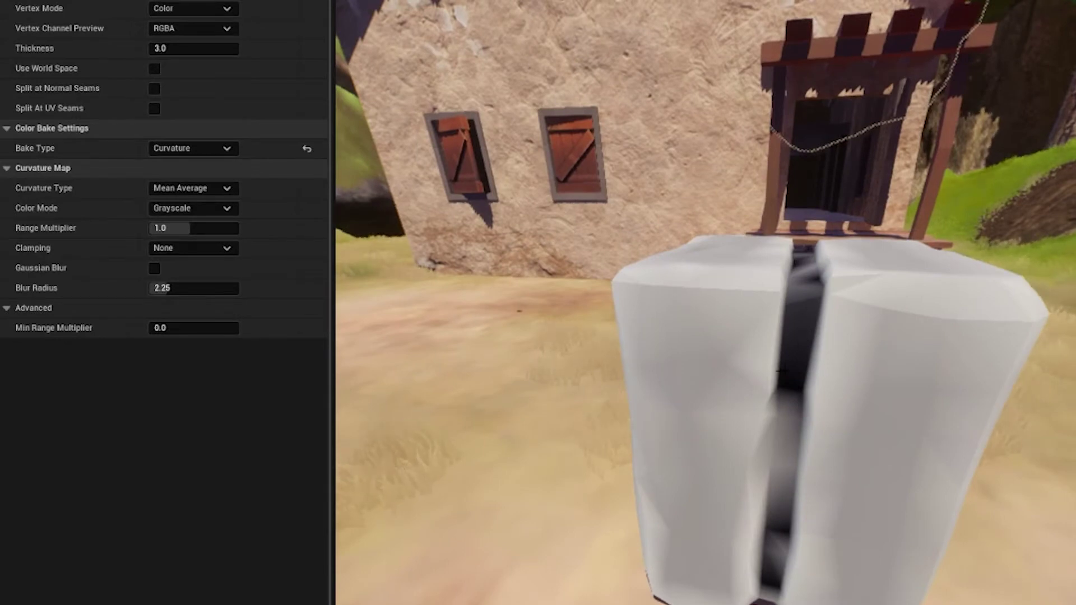
Set the curvature map's Range Multiplier to 0.1.
{"action": "left_click", "coordinate": [222, 227]}
{"action": "left_click", "coordinate": [252, 247]}
{"action": "mouse_move", "coordinate": [188, 227]}
{"action": "left_mouse_down"}
{"action": "mouse_move", "coordinate": [223, 228]}
{"action": "mouse_move", "coordinate": [149, 228]}
{"action": "left_mouse_up"}
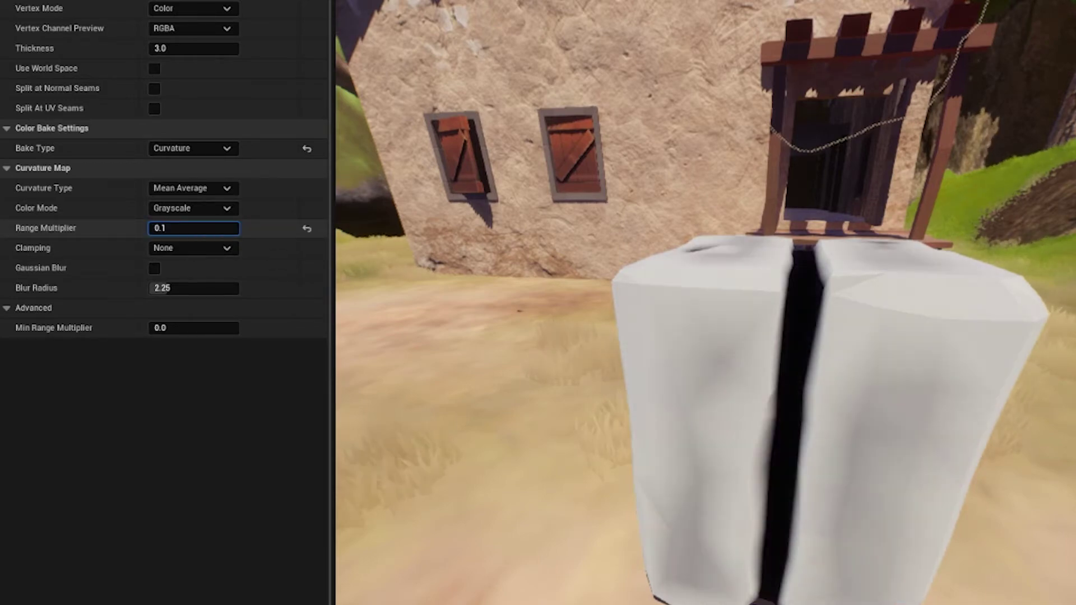
{"action": "key", "text": "Return"}
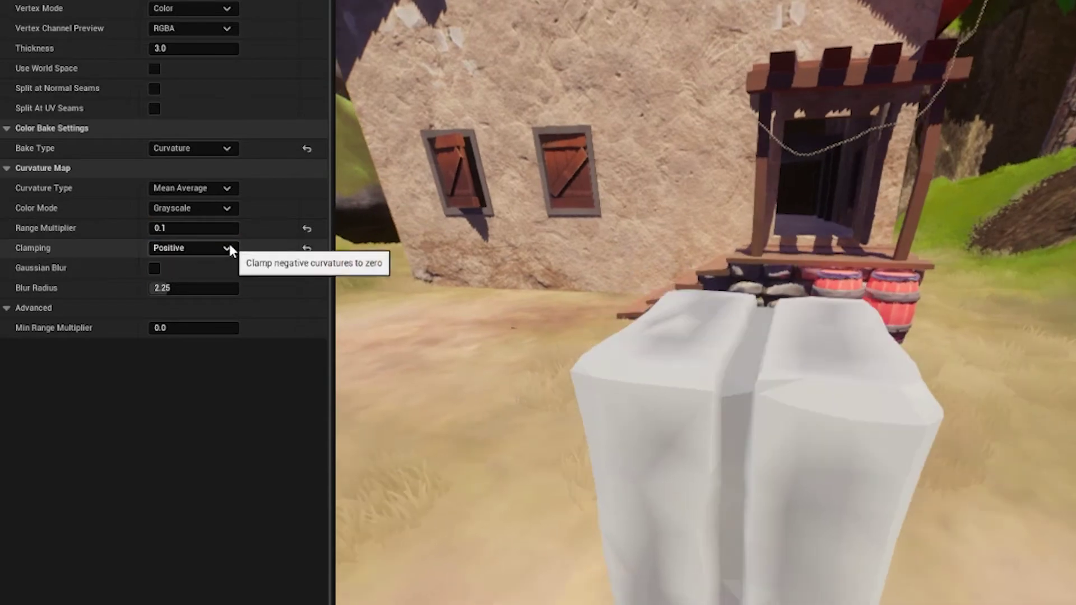
Set the curvature clamping to Negative and the Min Range Multiplier to about 0.52.
{"action": "left_click", "coordinate": [227, 246]}
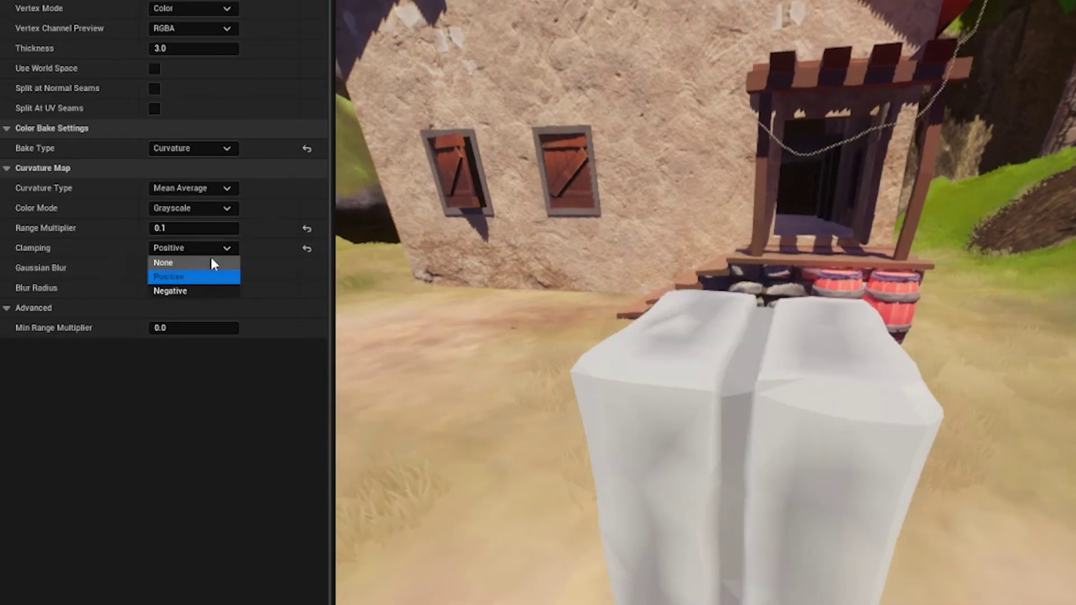
{"action": "left_click", "coordinate": [203, 292]}
{"action": "right_click_drag", "start_coordinate": [798, 450], "coordinate": [798, 450]}
{"action": "key", "text": "e"}
{"action": "mouse_move", "coordinate": [175, 333]}
{"action": "left_mouse_down"}
{"action": "mouse_move", "coordinate": [236, 334]}
{"action": "mouse_move", "coordinate": [149, 330]}
{"action": "mouse_move", "coordinate": [193, 331]}
{"action": "left_mouse_up"}
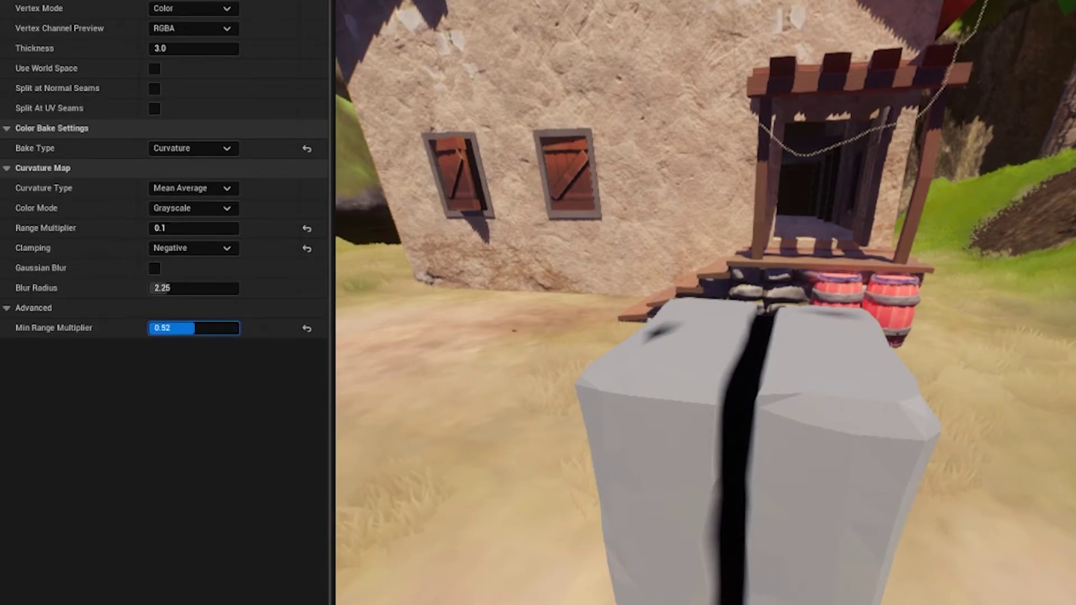
Set the color bake type to Position Image and inspect the vertex color preview on the stone.
{"action": "left_click", "coordinate": [219, 148]}
{"action": "left_click", "coordinate": [185, 261]}
{"action": "right_click_drag", "start_coordinate": [701, 361], "coordinate": [701, 361]}
{"action": "key", "text": "d"}
{"action": "key", "text": "e"}
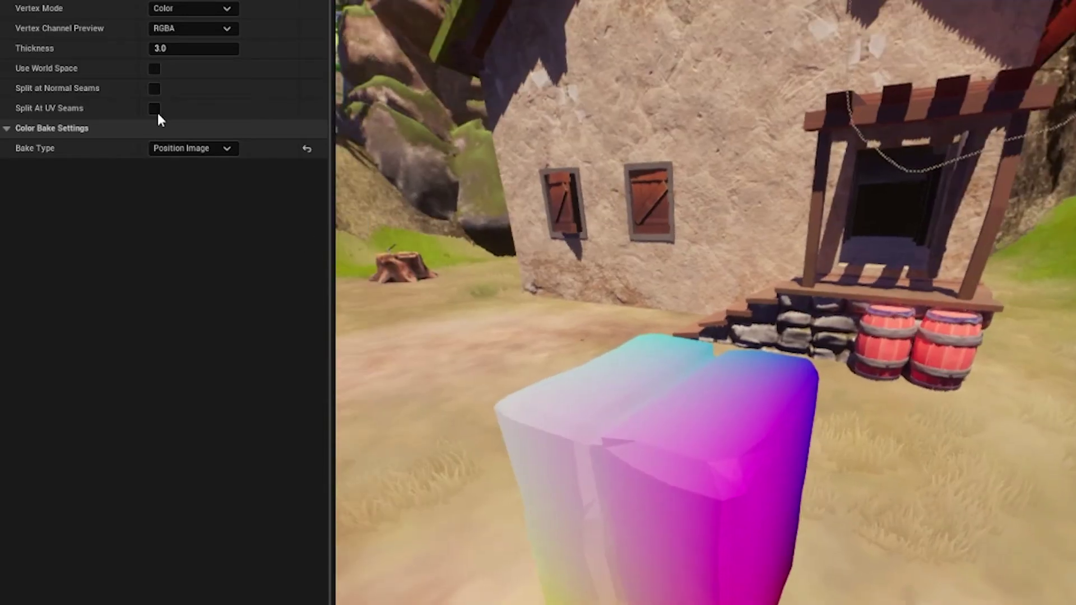
Preview the Ambient Occlusion and Bent Normal color bake types on the stone.
{"action": "left_click", "coordinate": [190, 151]}
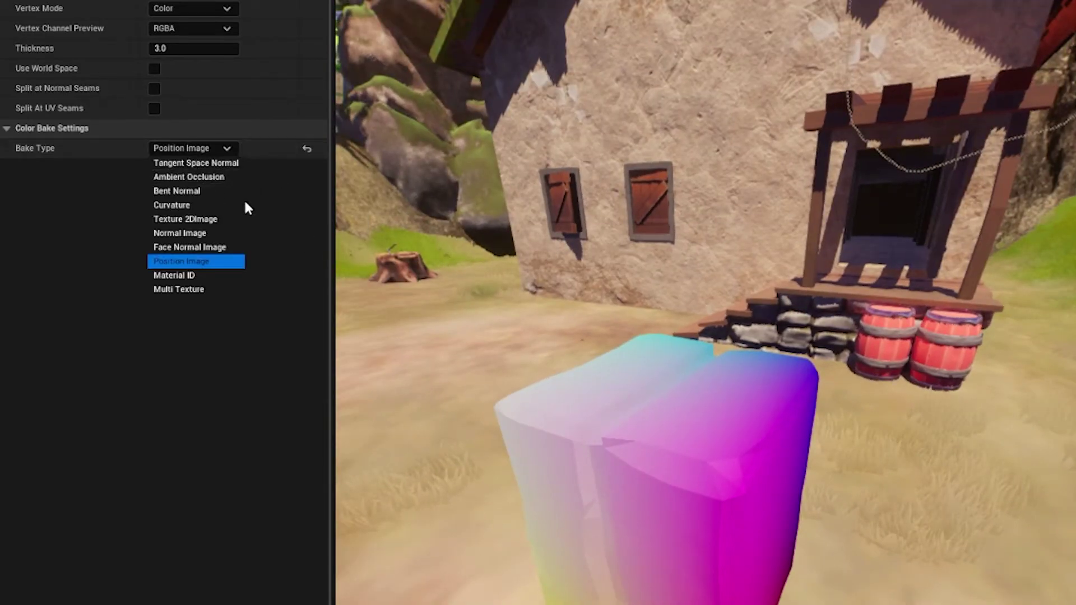
{"action": "left_click", "coordinate": [189, 177]}
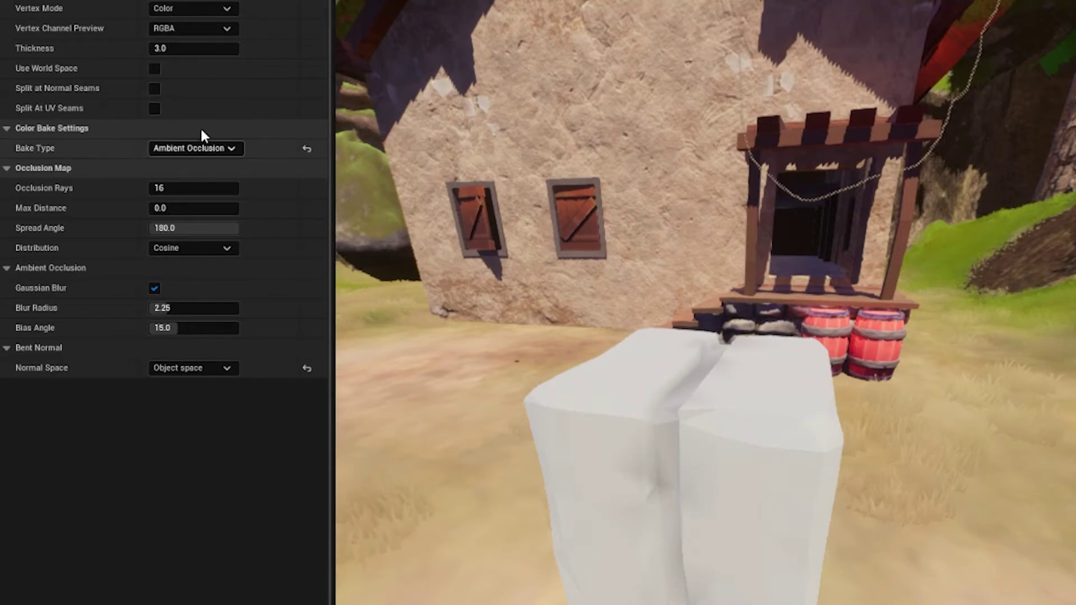
{"action": "left_click", "coordinate": [203, 148]}
{"action": "left_click", "coordinate": [215, 189]}
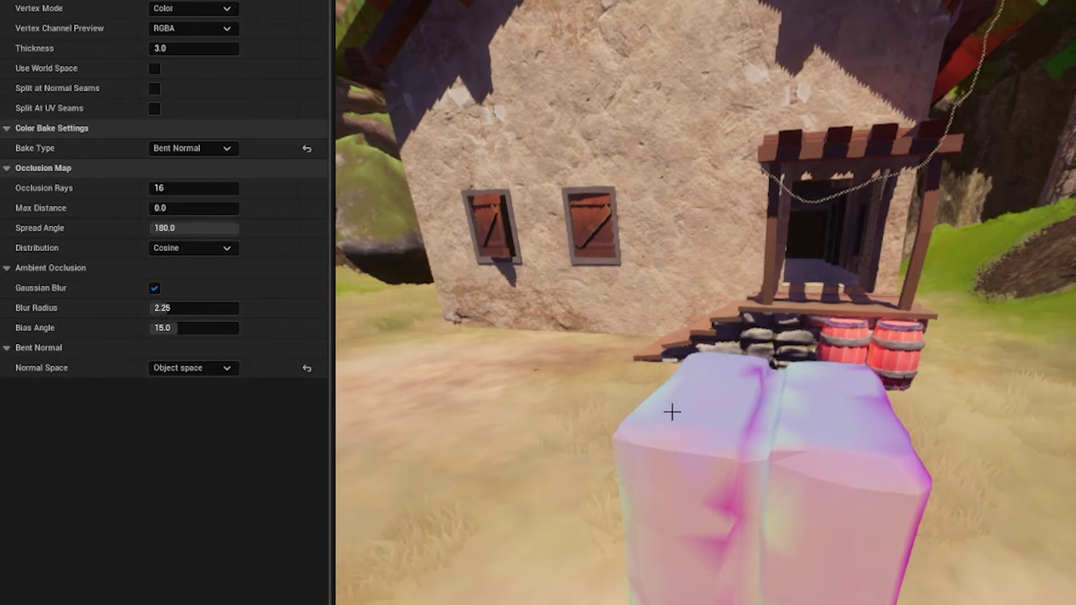
{"action": "right_click_drag", "start_coordinate": [672, 411], "coordinate": [700, 428]}
Set the stone's color bake type back to Curvature.
{"action": "left_click", "coordinate": [202, 147]}
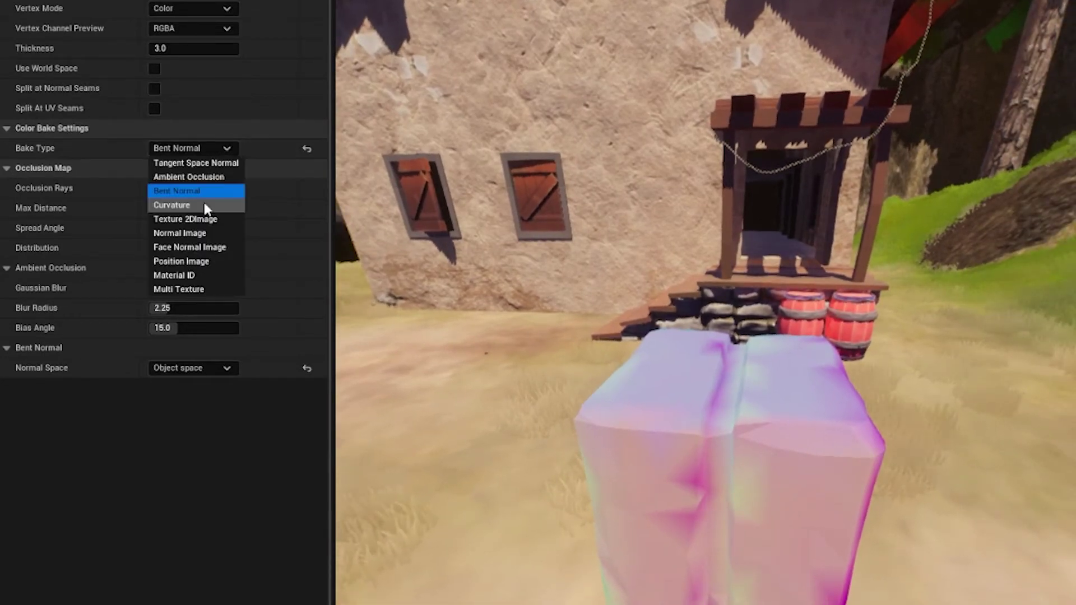
{"action": "left_click", "coordinate": [203, 200]}
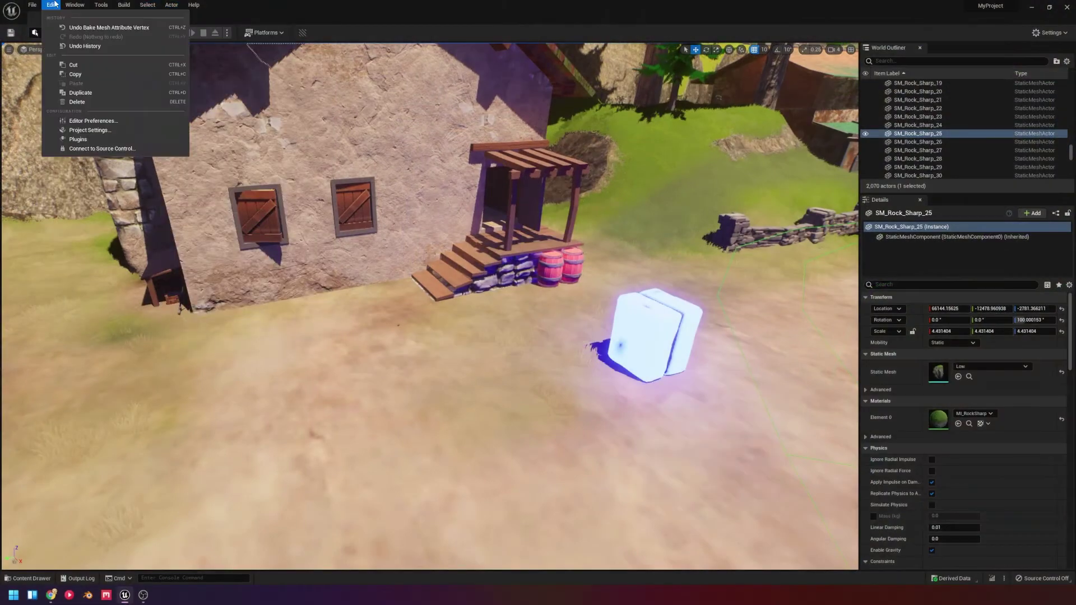
Open the Plugins browser and maximize its window.
{"action": "left_click", "coordinate": [52, 5]}
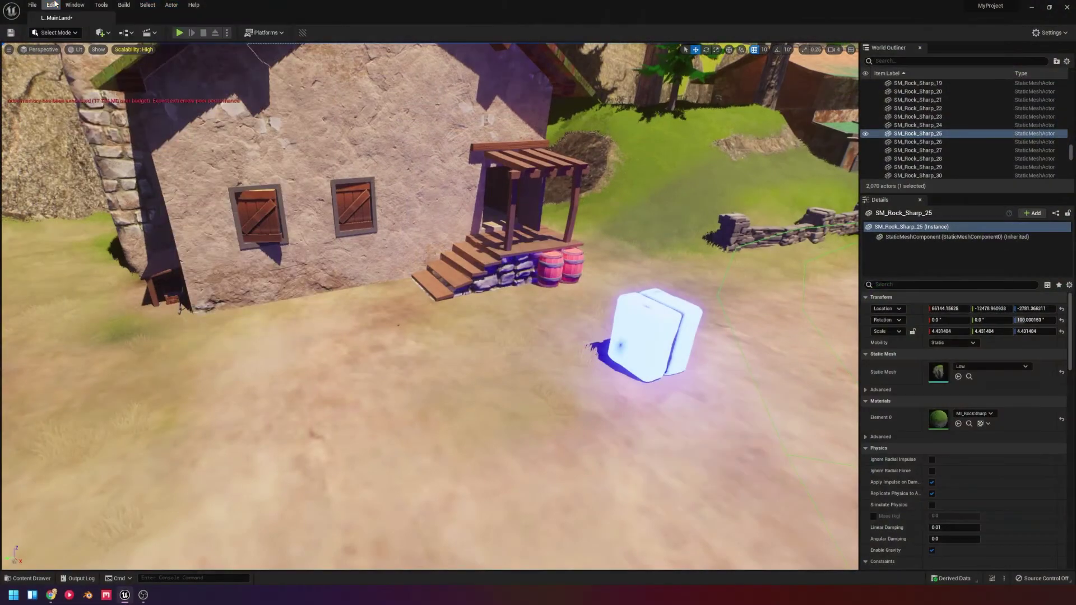
{"action": "left_click", "coordinate": [52, 4]}
{"action": "left_click", "coordinate": [78, 139]}
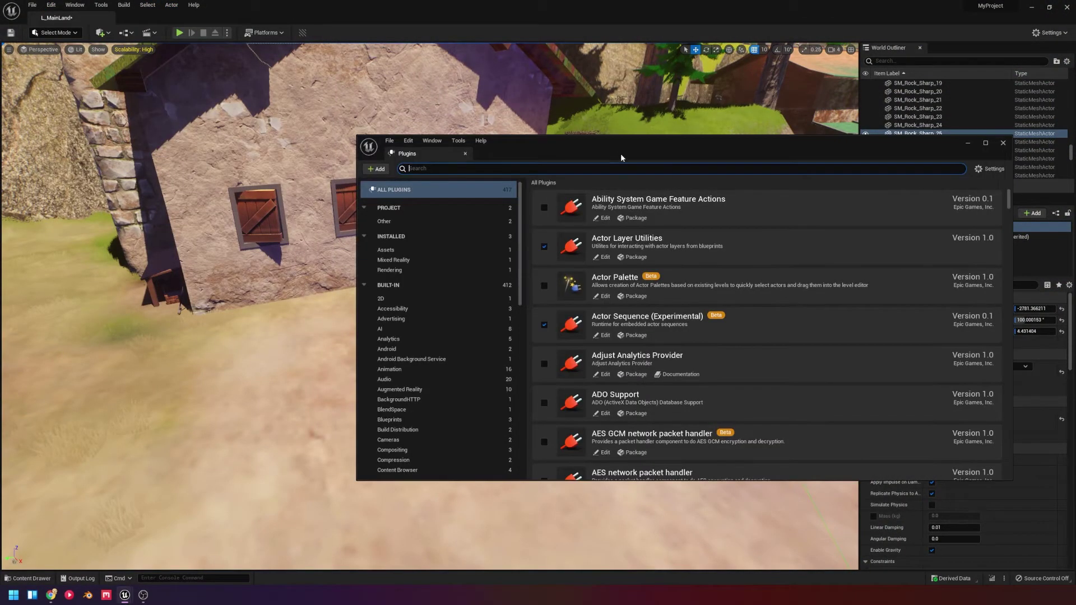
{"action": "left_click_drag", "start_coordinate": [606, 144], "coordinate": [498, 37]}
{"action": "double_click", "coordinate": [499, 37]}
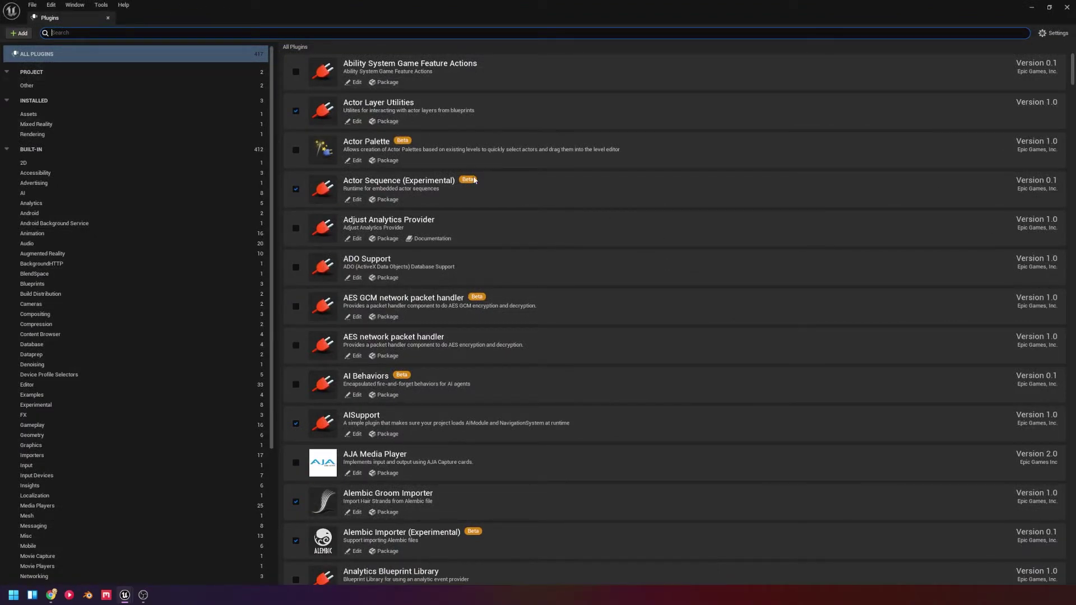
Look through the plugin list and its categories, and search the plugins for "geo".
{"action": "left_click", "coordinate": [393, 140]}
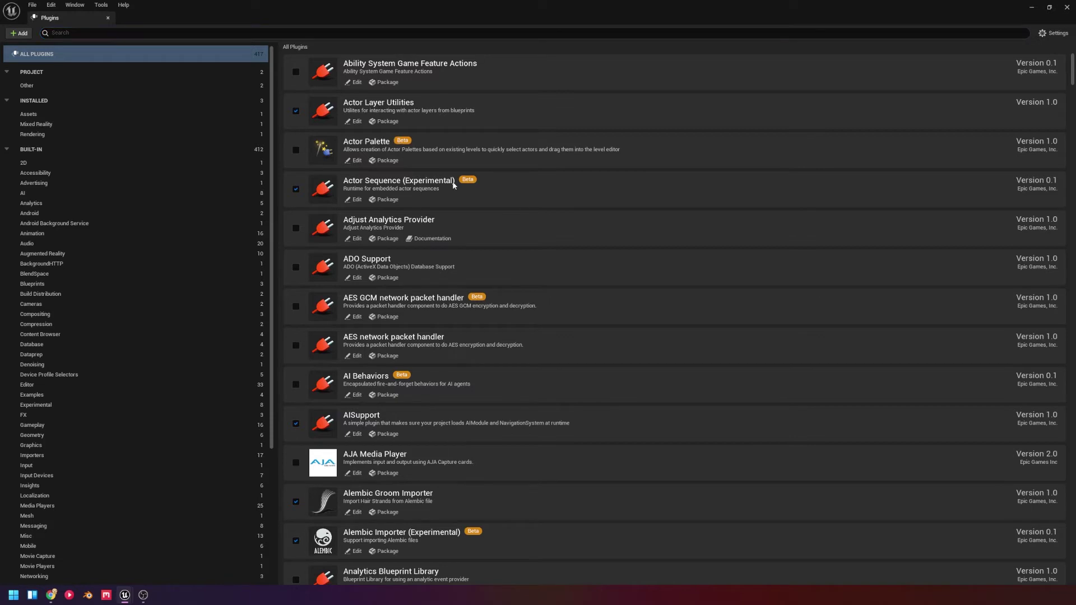
{"action": "scroll", "coordinate": [477, 224], "scroll_direction": "down", "scroll_amount": 1}
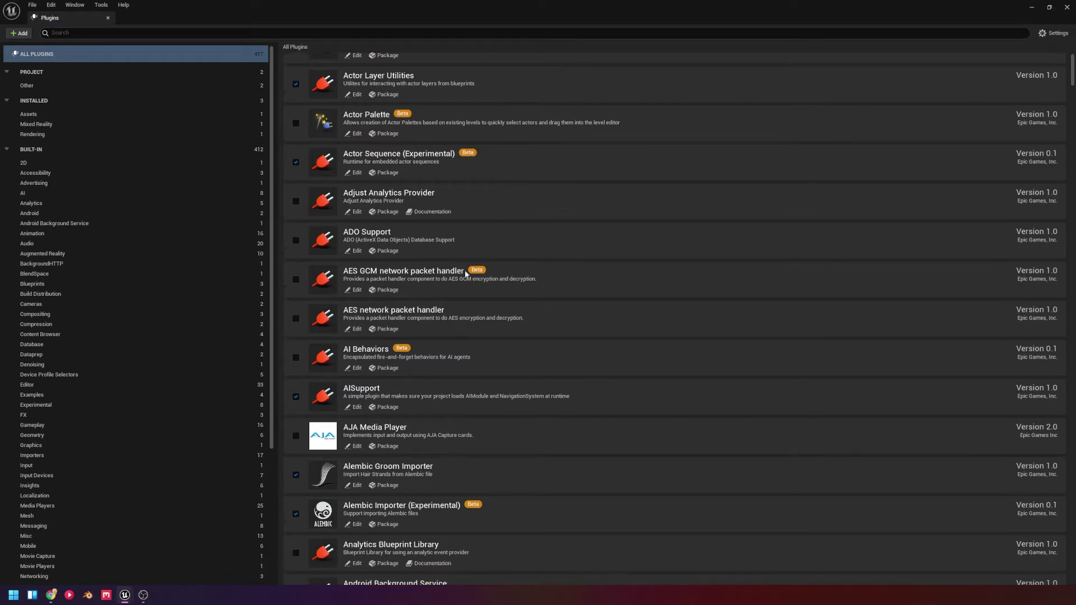
{"action": "scroll", "coordinate": [489, 271], "scroll_direction": "down", "scroll_amount": 10}
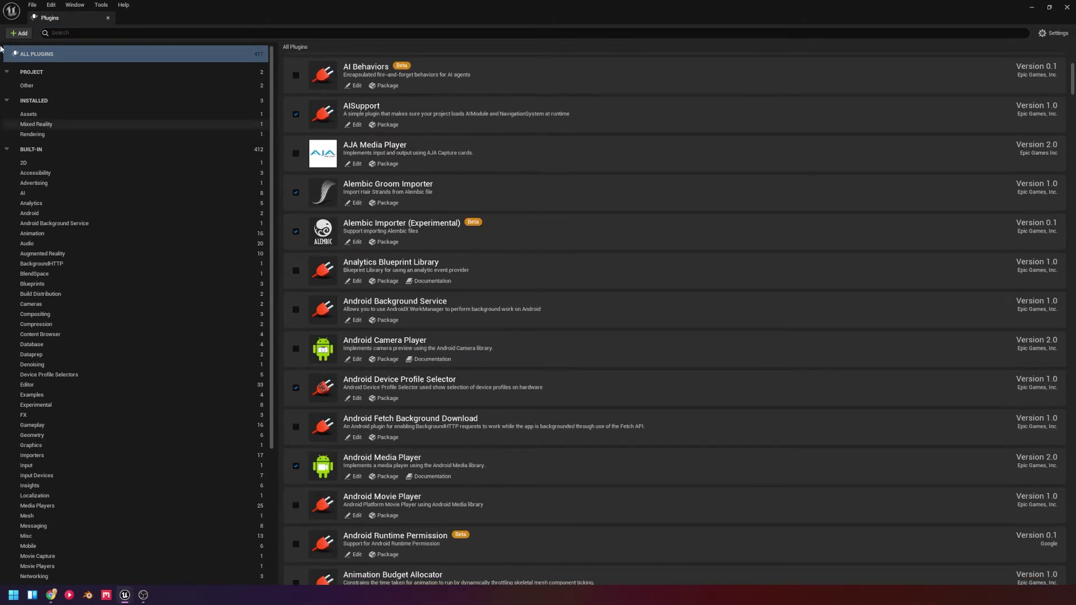
{"action": "scroll", "coordinate": [94, 276], "scroll_direction": "down", "scroll_amount": 6}
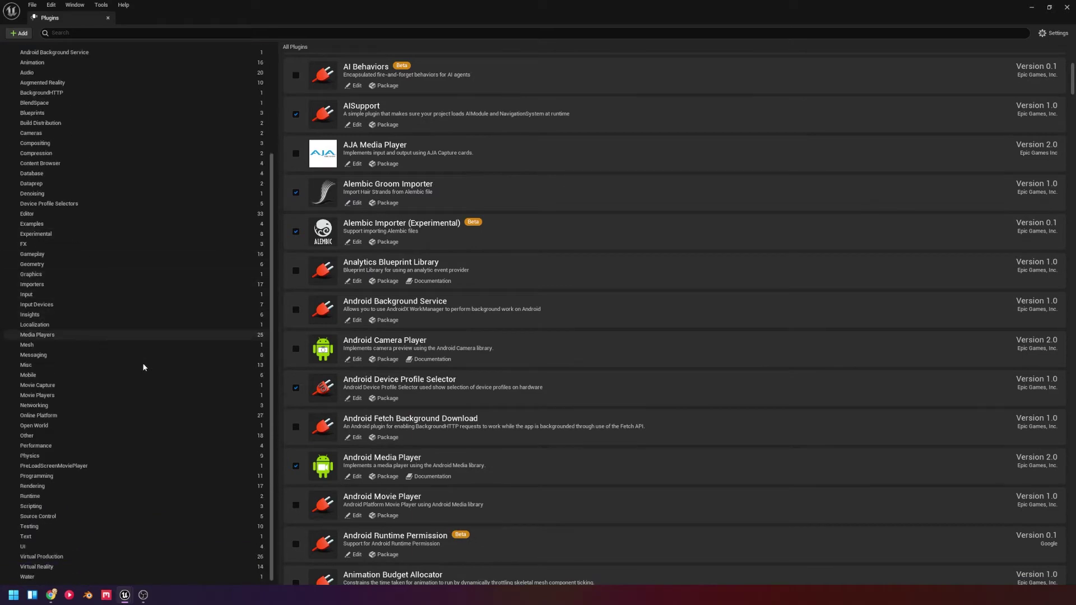
{"action": "scroll", "coordinate": [607, 389], "scroll_direction": "down", "scroll_amount": 15}
{"action": "type", "text": "geo"}
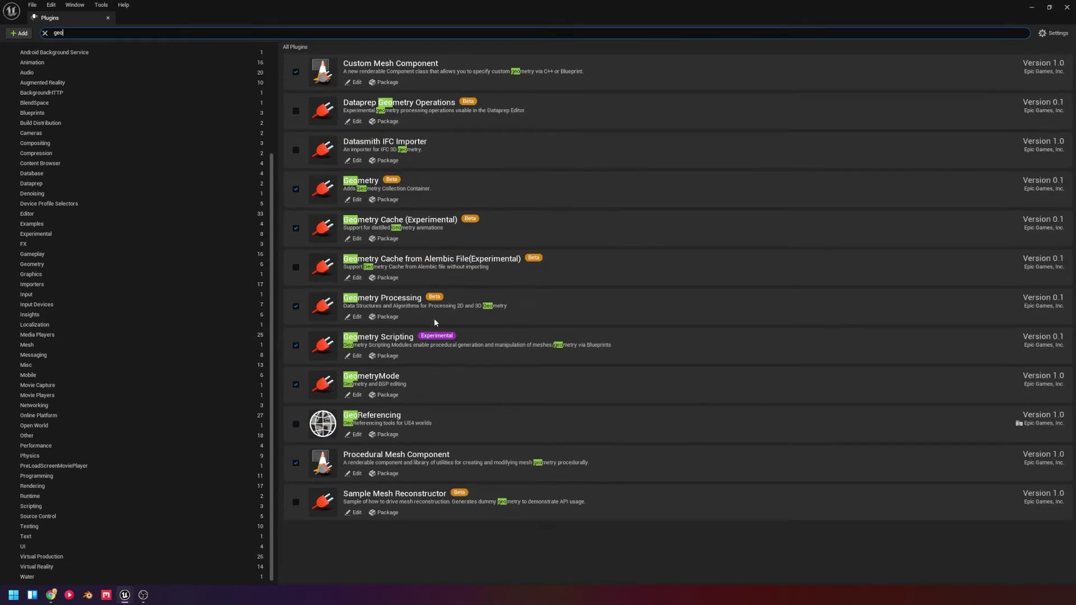